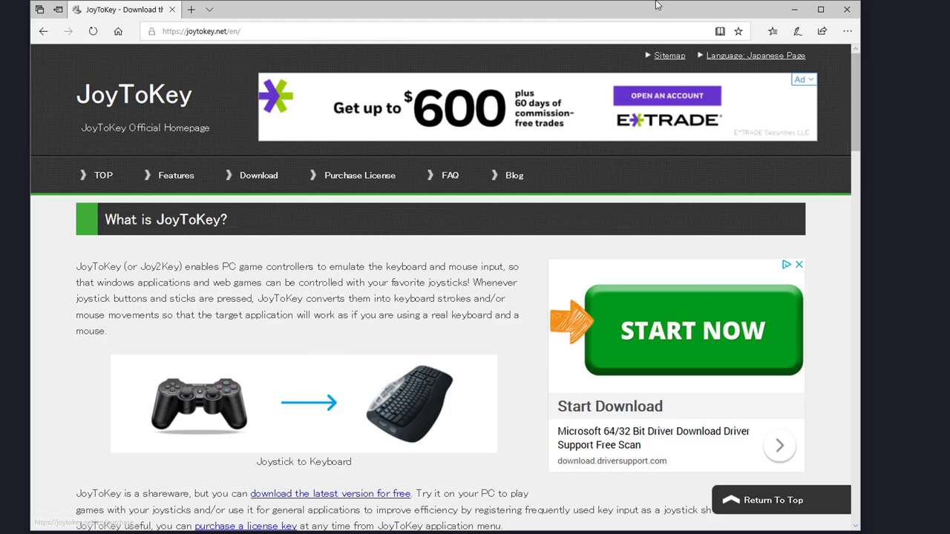
Step: Minimize the Edge window showing joytokey.net so the JoyToKey window shows
click(794, 9)
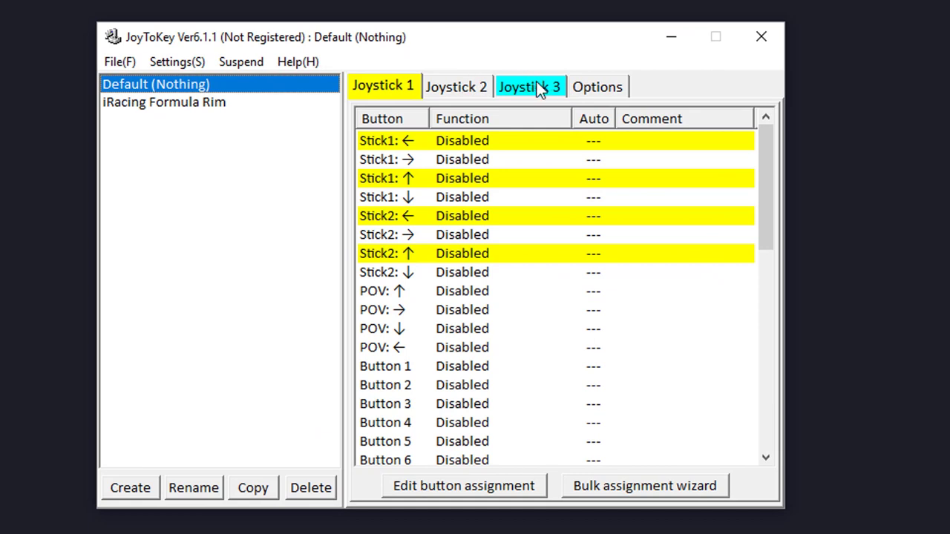
Step: Browse the Default profile's Joystick 1, 2 and 3 tabs and scroll Joystick 3's disabled button list
click(382, 87)
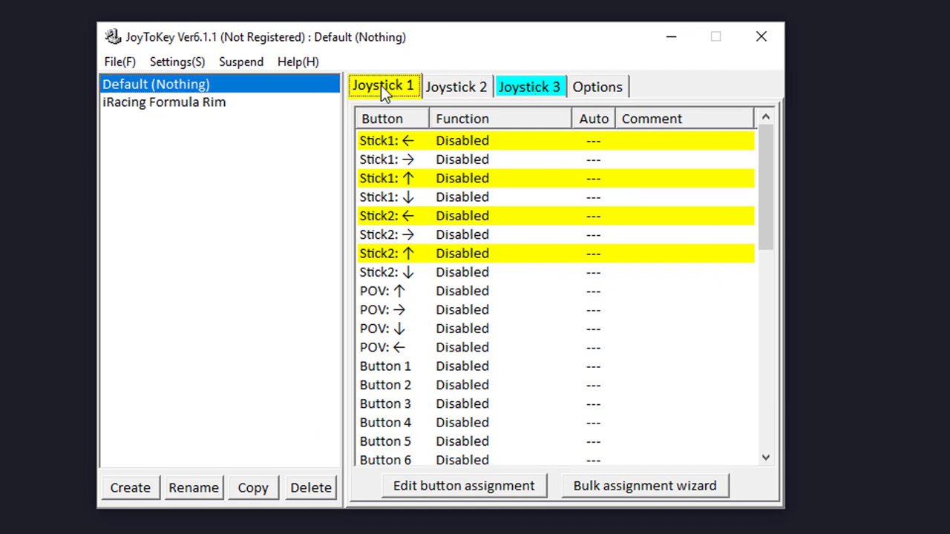
click(476, 88)
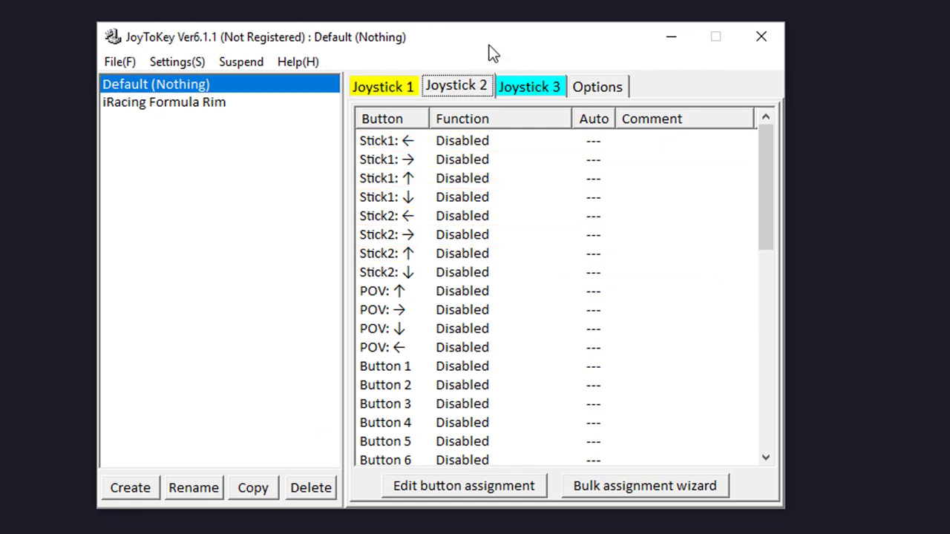
click(532, 84)
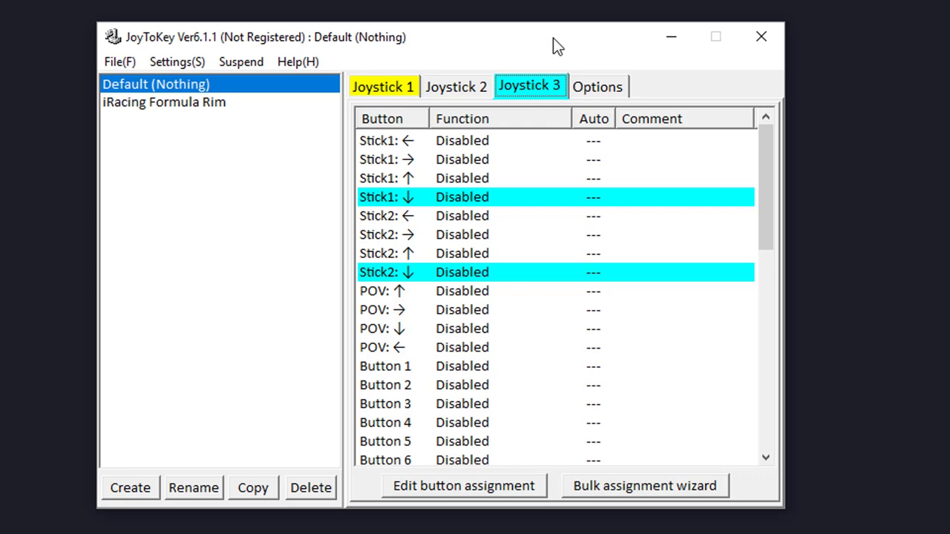
click(530, 86)
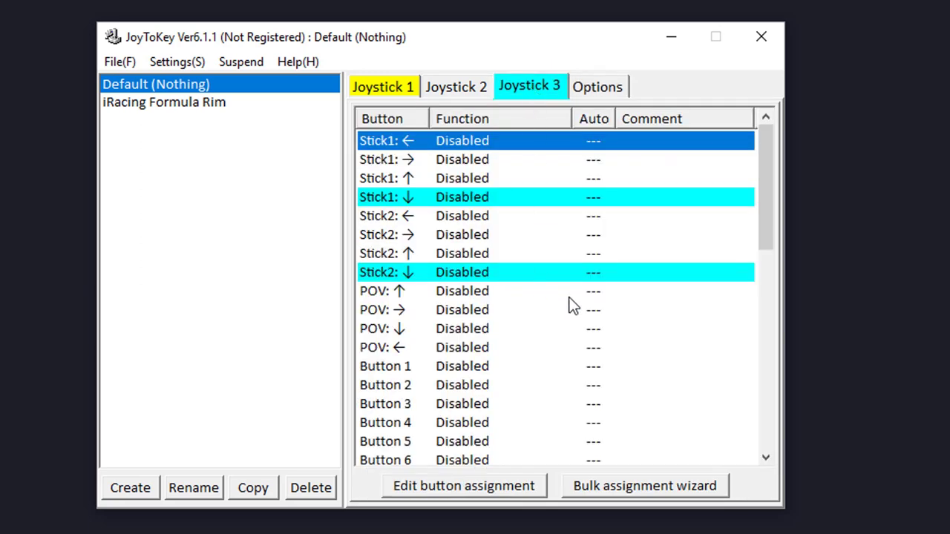
drag(766, 199, 803, 449)
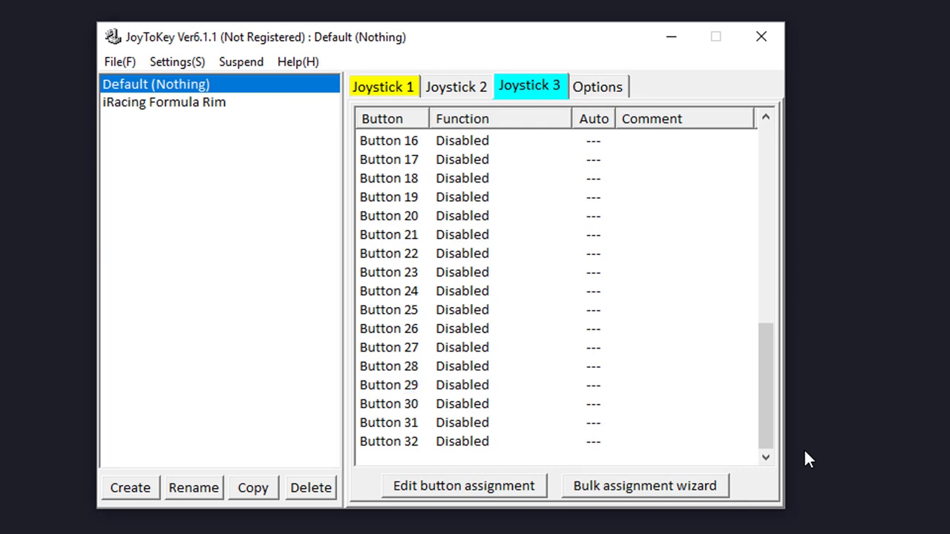
drag(774, 415, 776, 310)
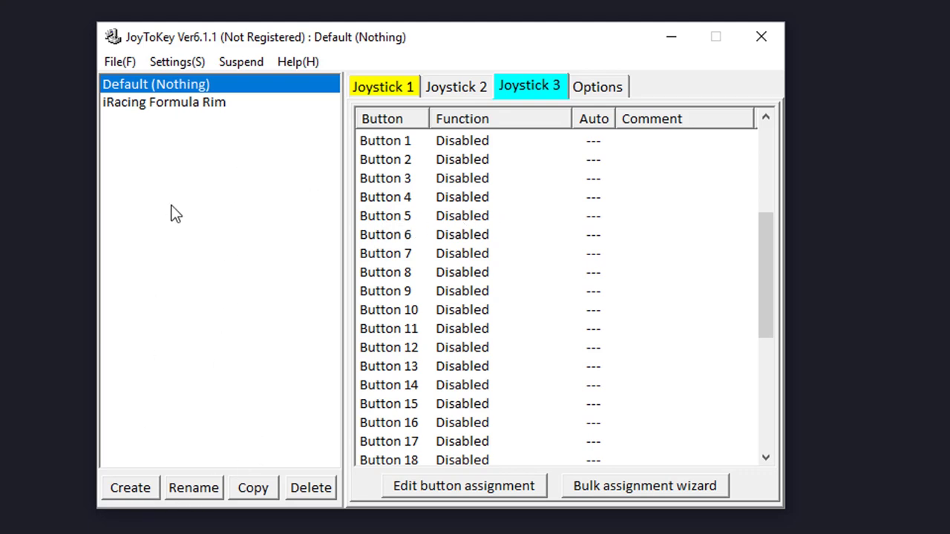
Step: Create a new JoyToKey profile named 'iRacing'
click(133, 490)
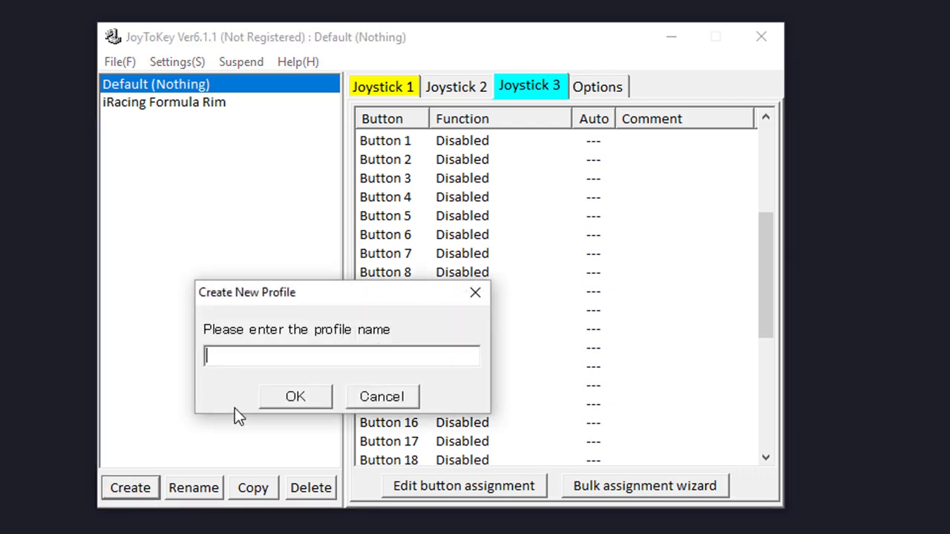
text(iRacing)
key(BackSpace)
click(304, 397)
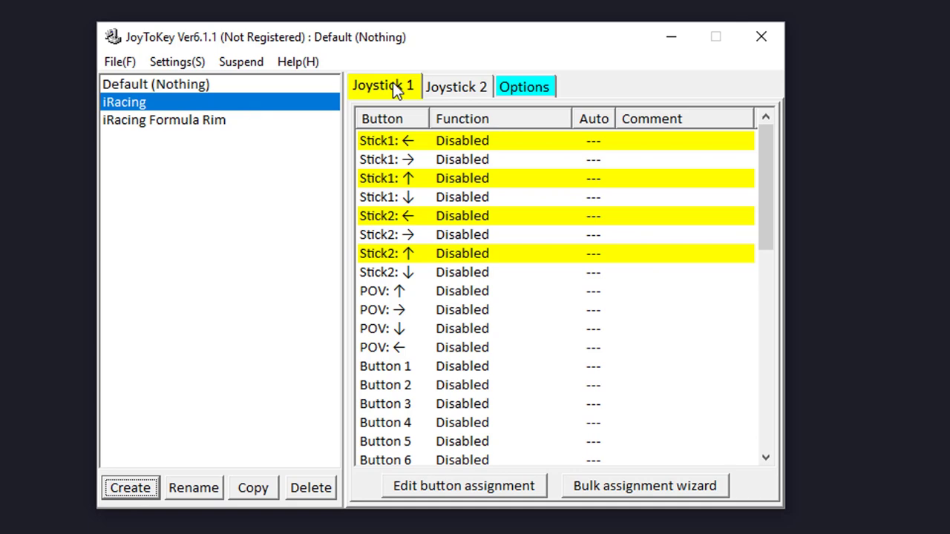
Step: Set the iRacing profile to configure 3 joysticks and show the Joystick 3 assignments
click(521, 88)
double_click(671, 159)
text(3)
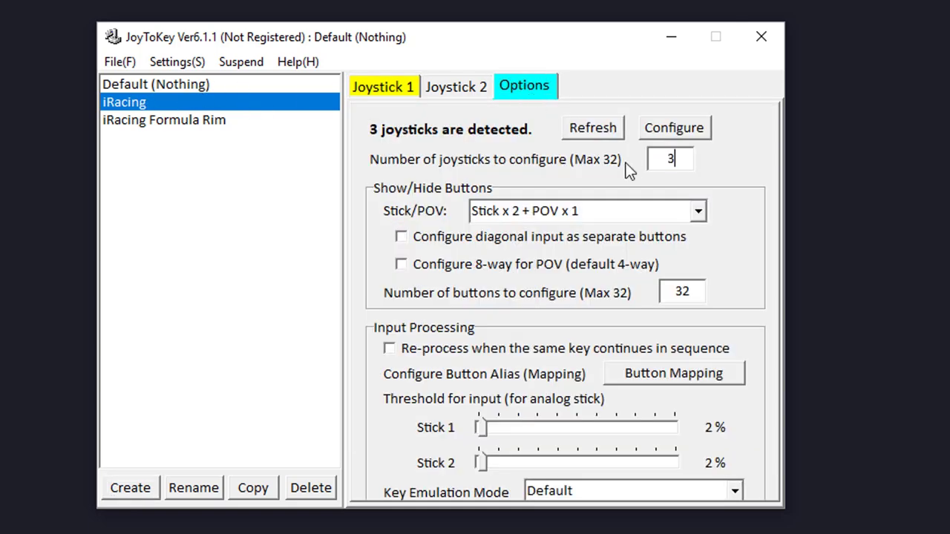
click(607, 128)
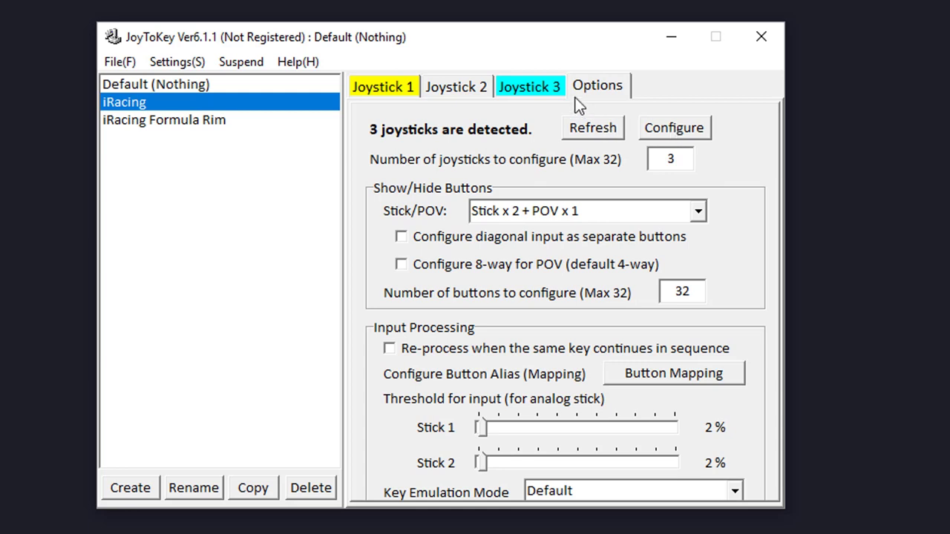
click(540, 85)
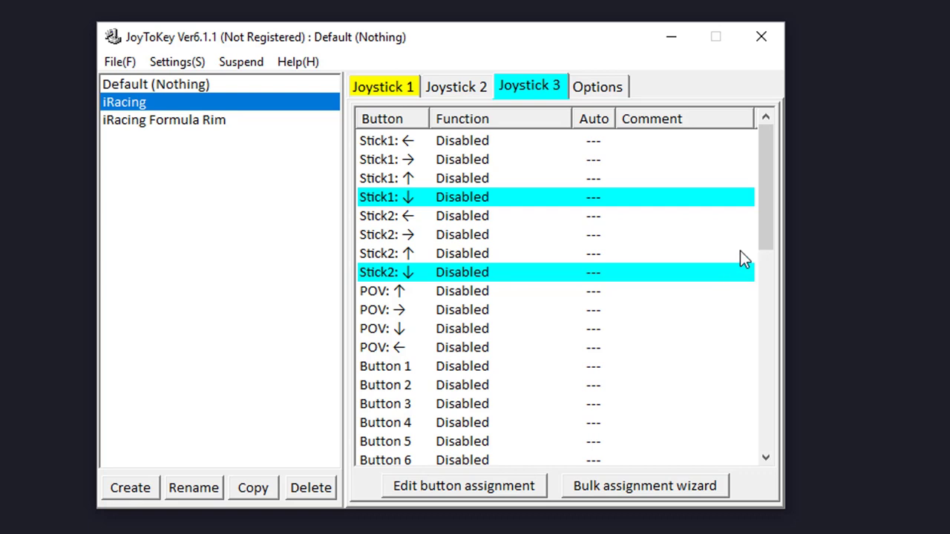
Step: Map Joystick 3's Button 30 to U with the comment 'Sequential Shift Up'
drag(763, 225, 768, 443)
drag(767, 389, 767, 411)
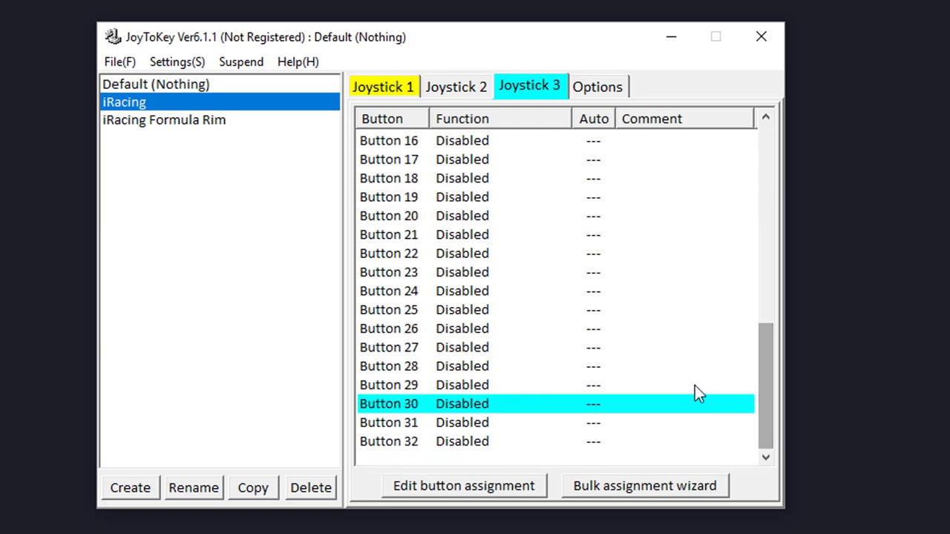
double_click(605, 404)
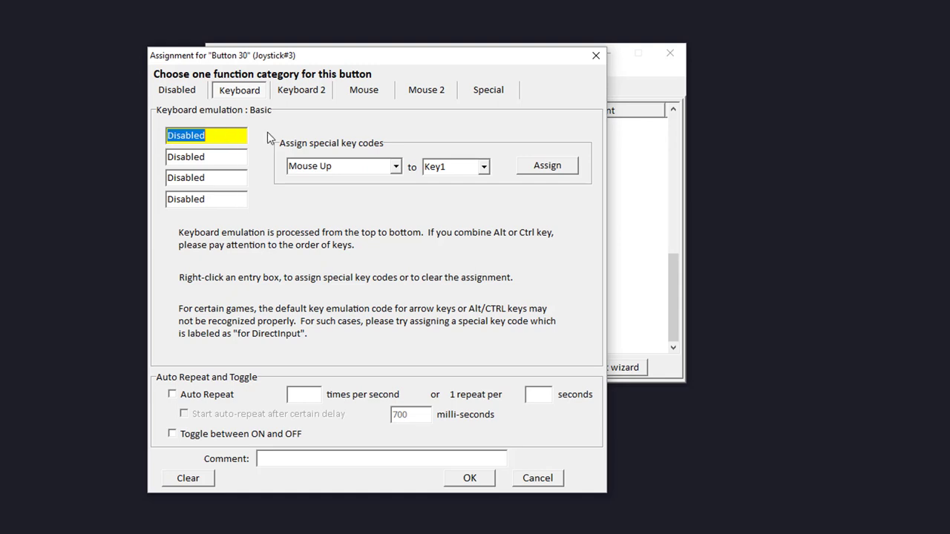
key(u)
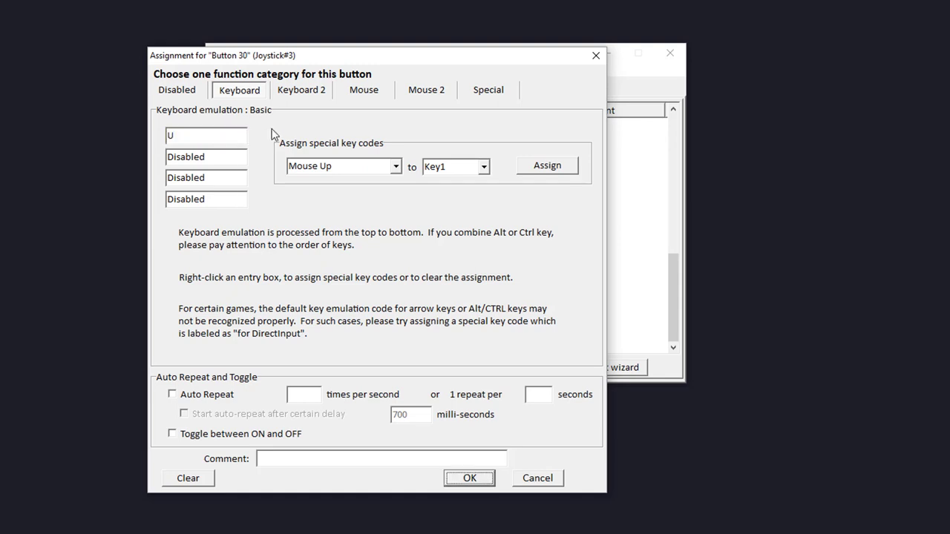
click(287, 458)
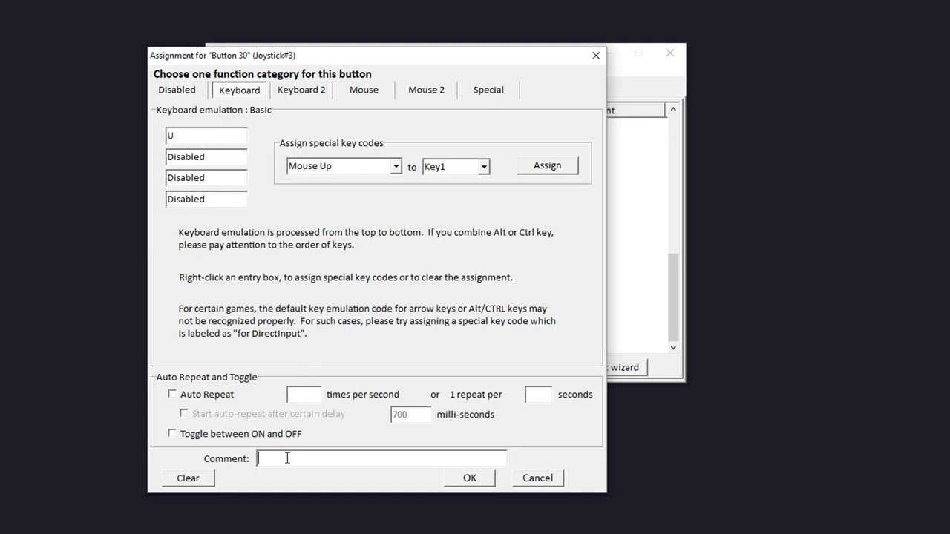
text(Sequential Shift Up)
click(480, 485)
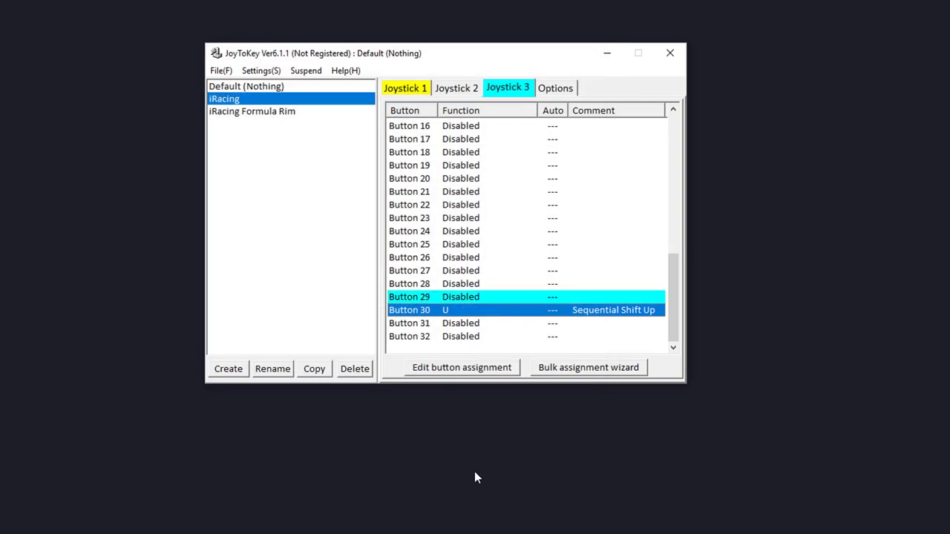
Step: Map Button 29 to D with the comment 'Sequential Shift Down'
double_click(602, 295)
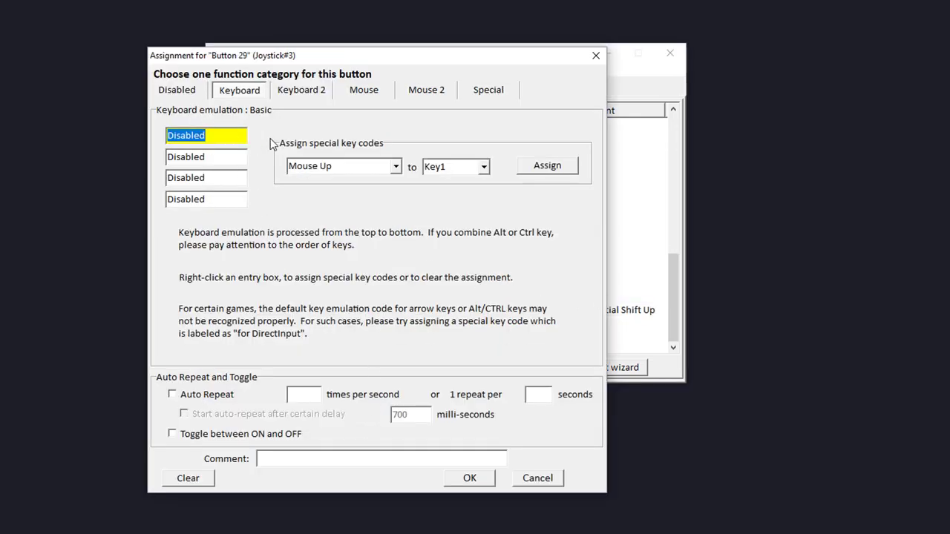
key(d)
click(290, 455)
text(Sequential Shift Down)
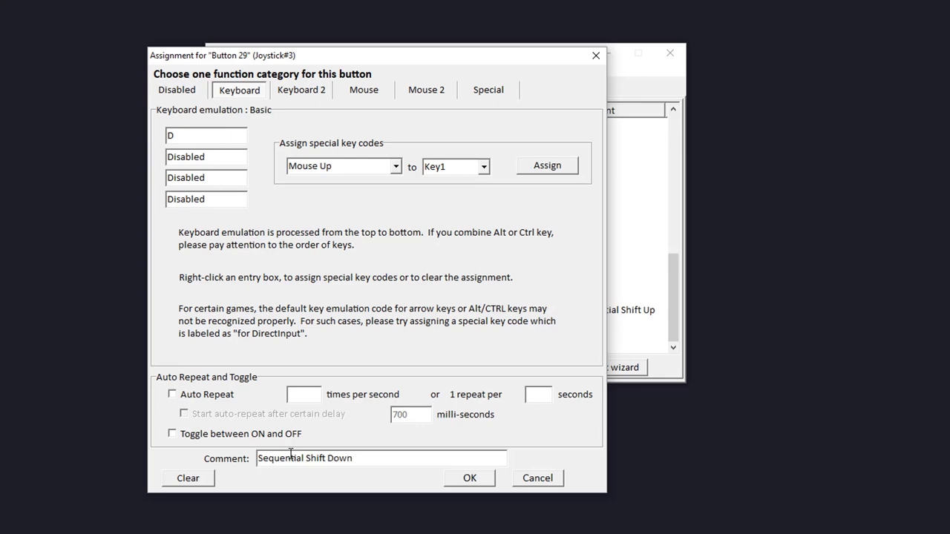
click(463, 479)
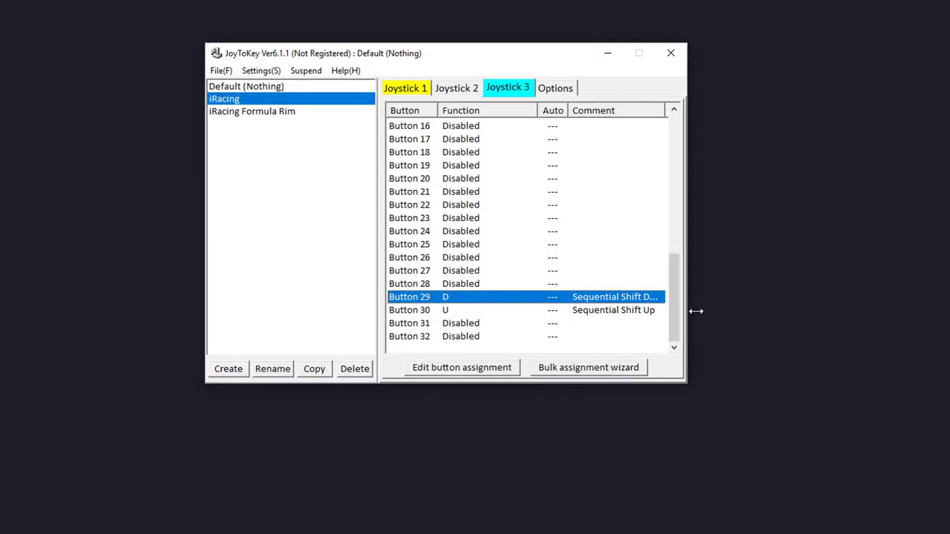
Step: Widen the window and map Joystick 3's Button 5 to U, commented 'Paddle Shift Up'
drag(687, 310, 715, 308)
drag(665, 110, 680, 109)
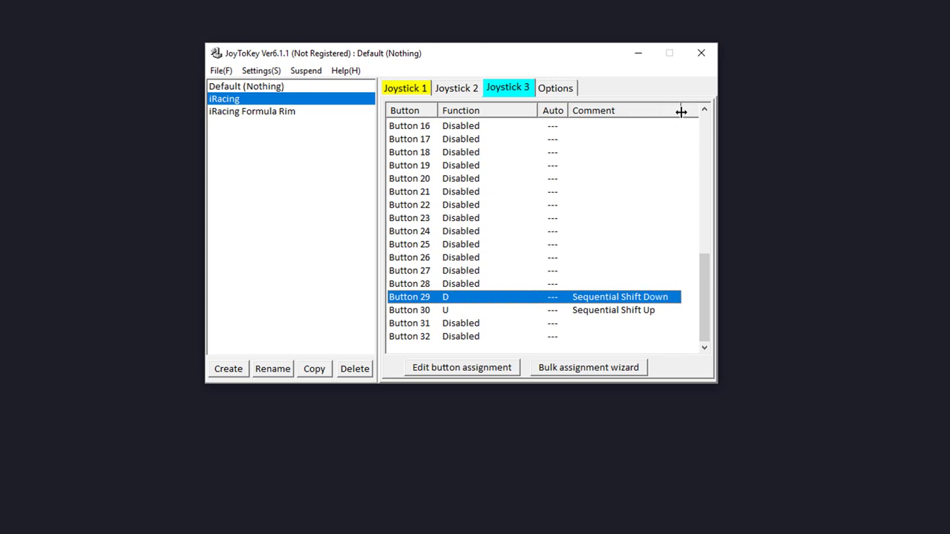
drag(702, 298, 702, 193)
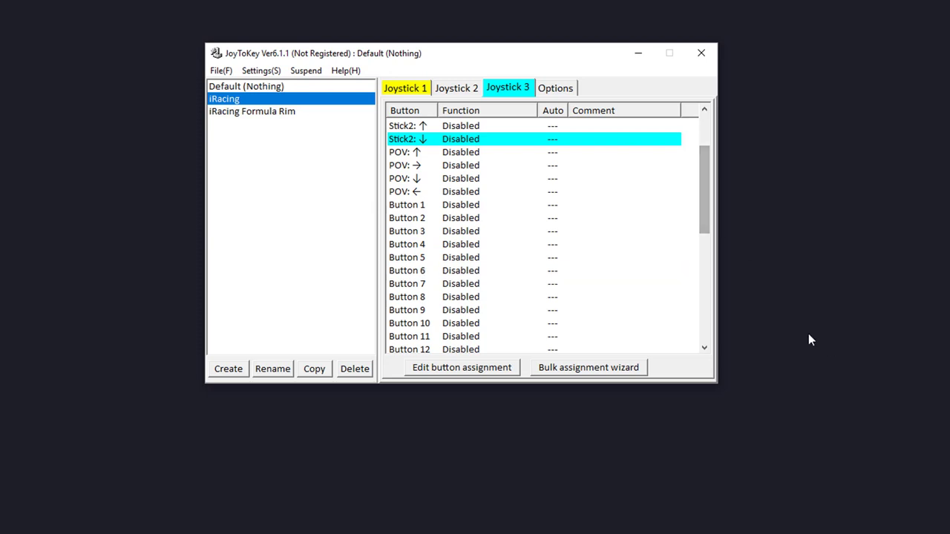
double_click(579, 263)
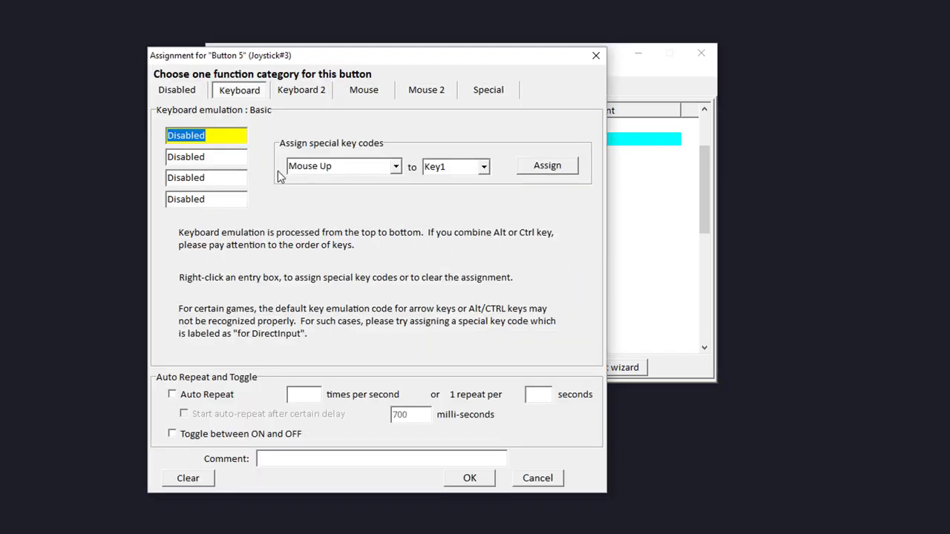
key(u)
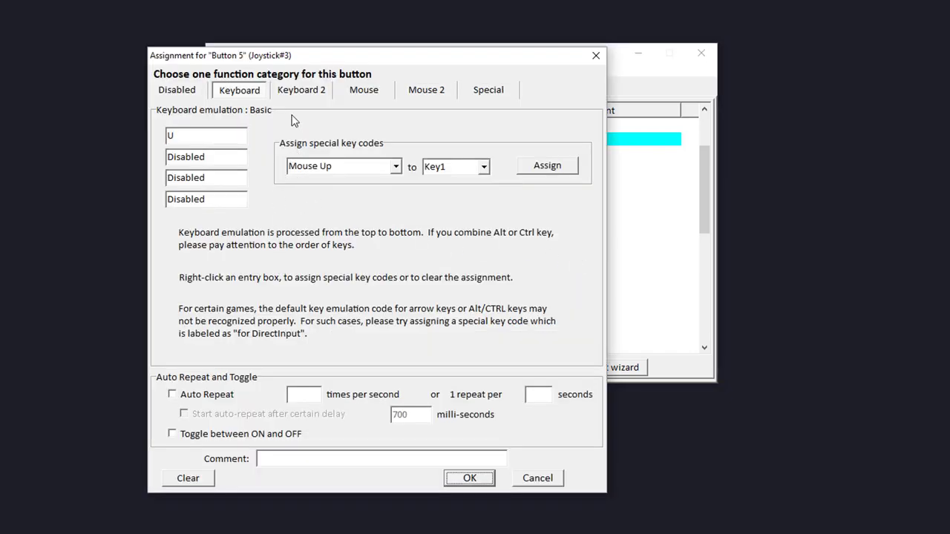
click(303, 464)
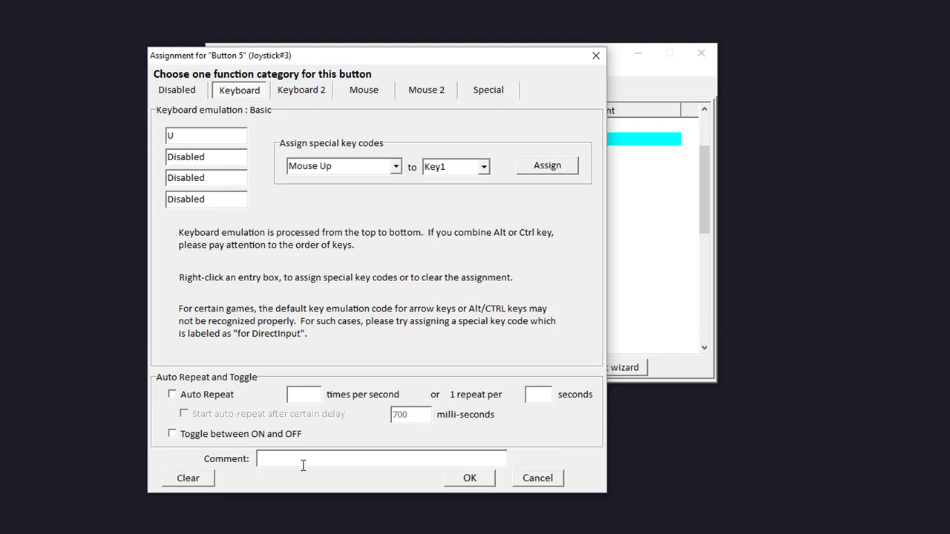
text(Paddle Shift Up)
click(470, 479)
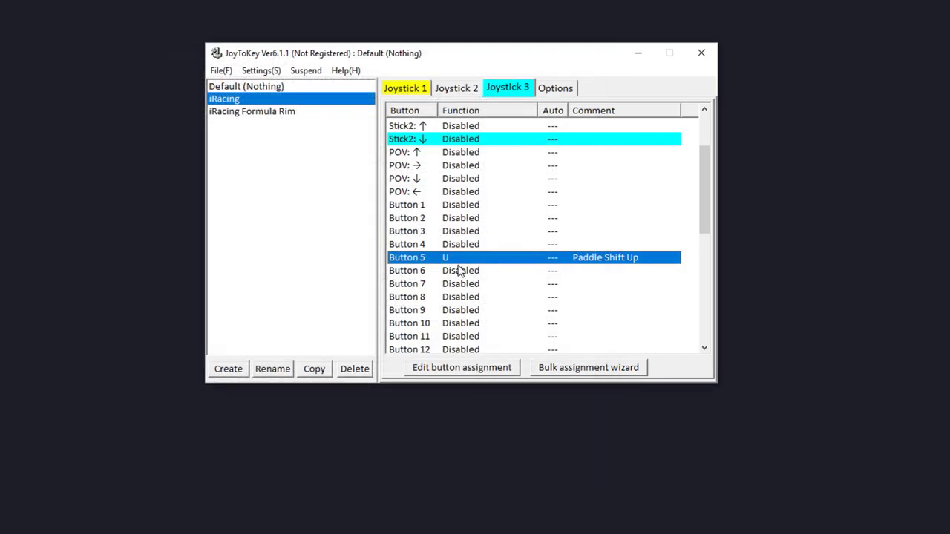
Step: Map Button 6 to D as 'Paddle Shift Down', then close Notepad without saving
double_click(460, 271)
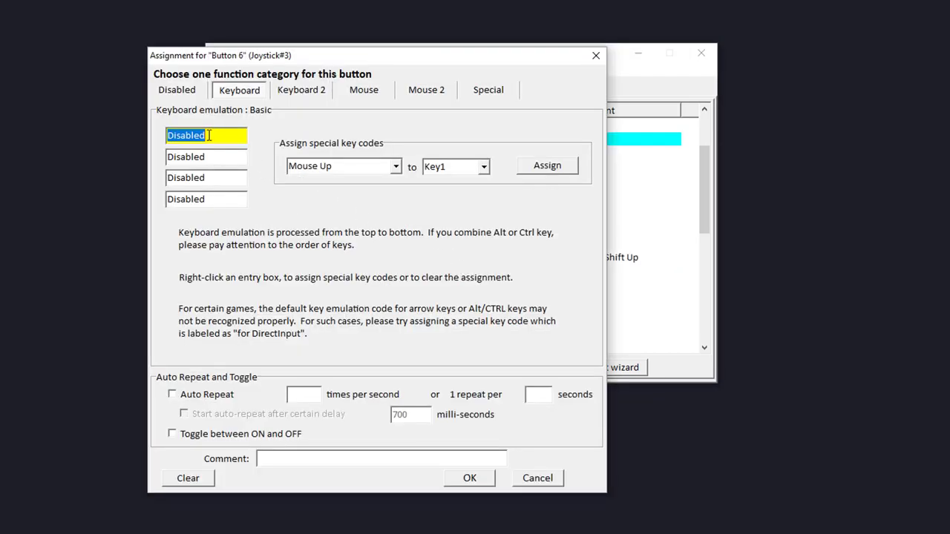
key(d)
click(303, 453)
text(Paddle Shif)
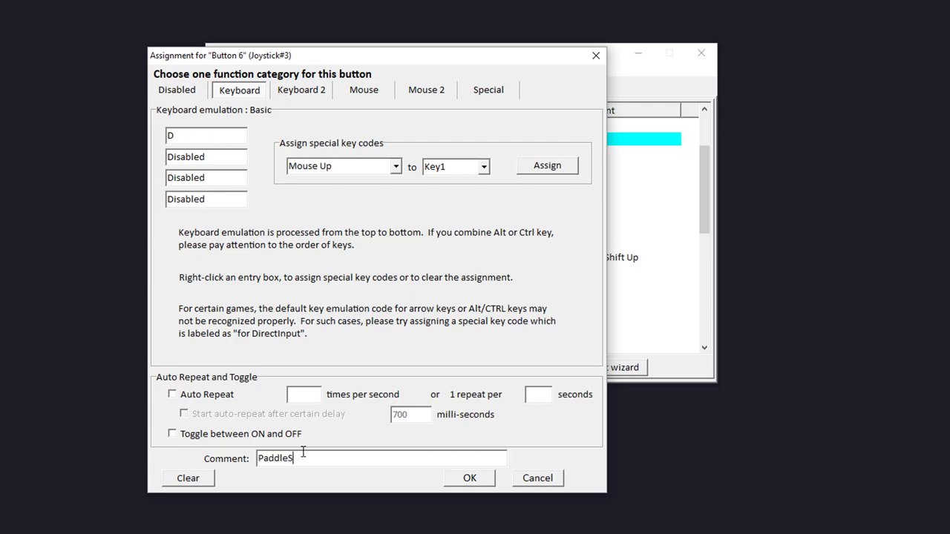
text(t Down)
click(470, 478)
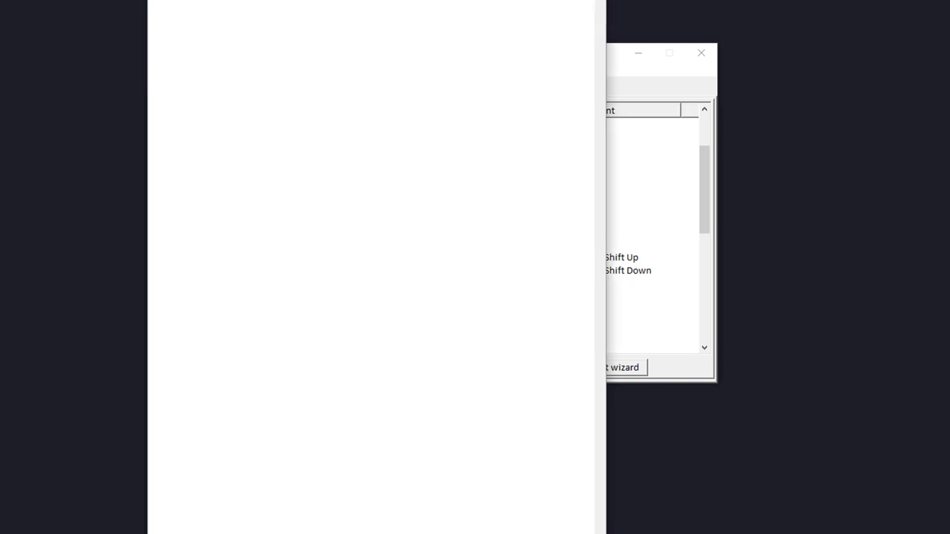
key(alt+F4)
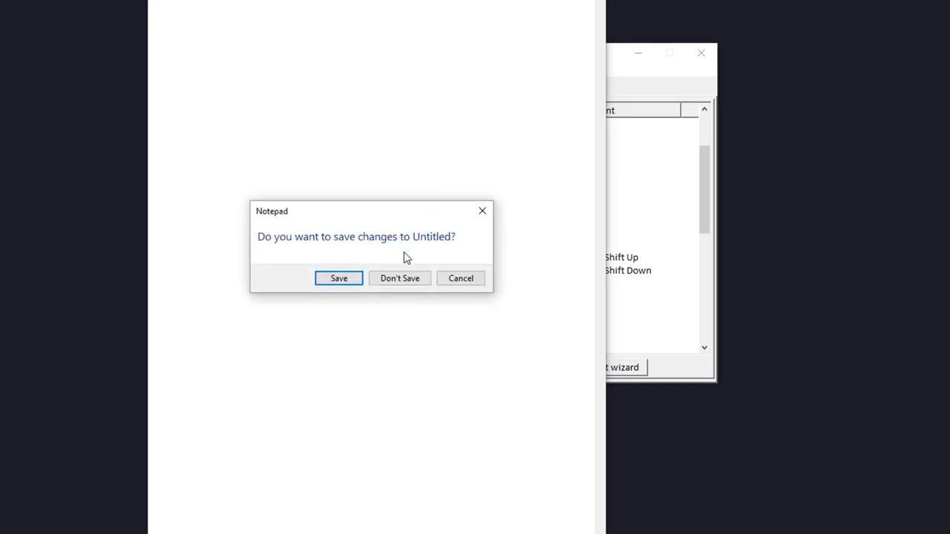
click(397, 277)
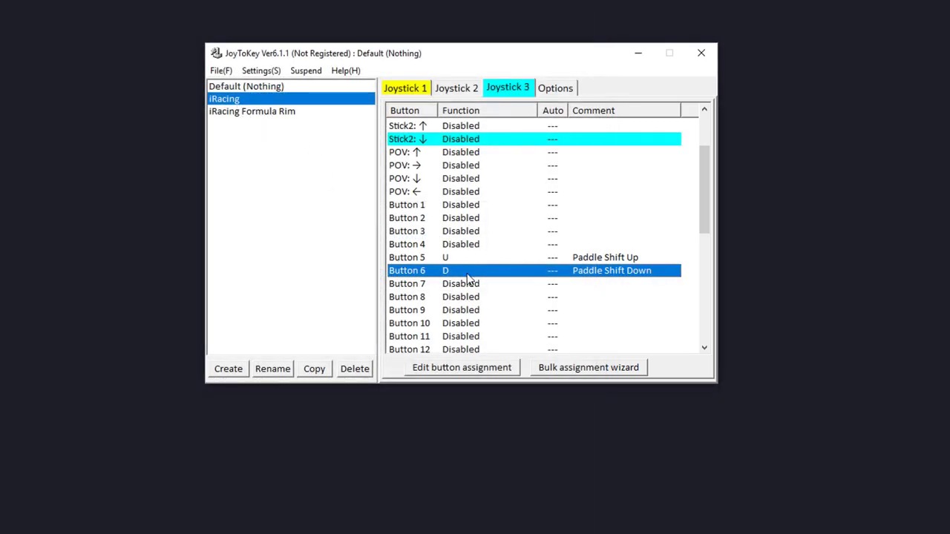
click(456, 259)
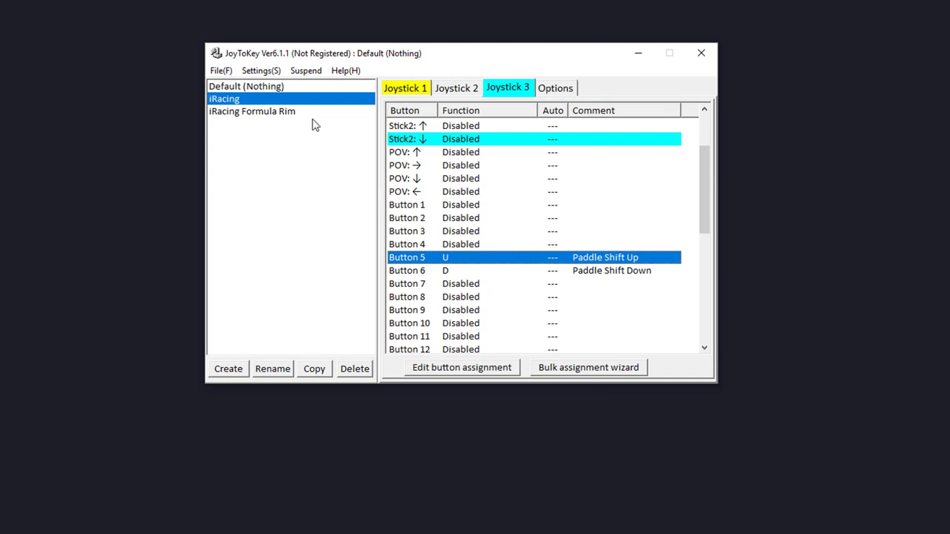
click(270, 76)
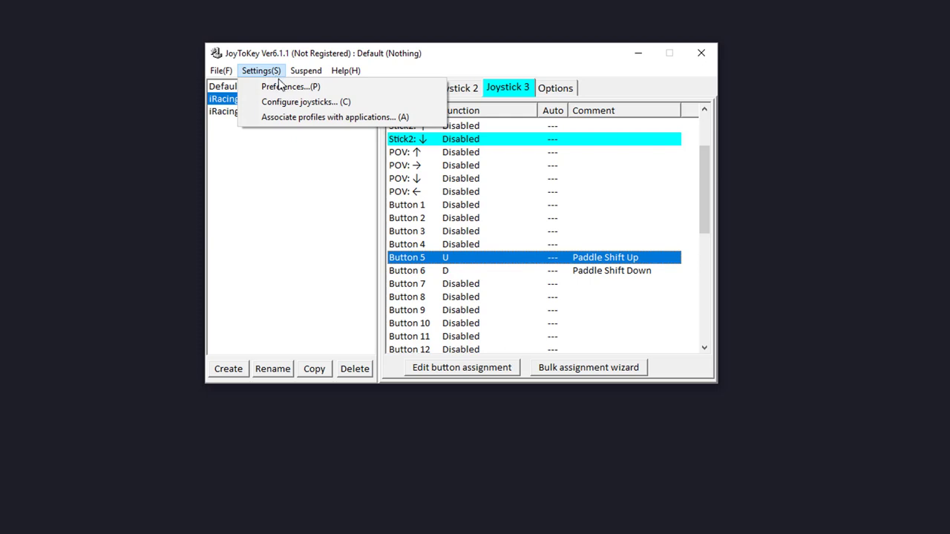
click(353, 119)
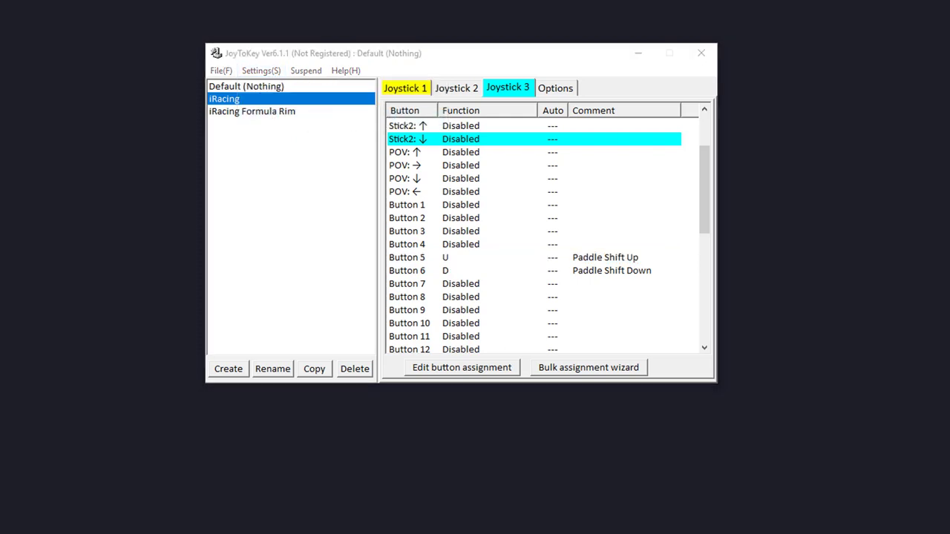
drag(371, 239, 244, 161)
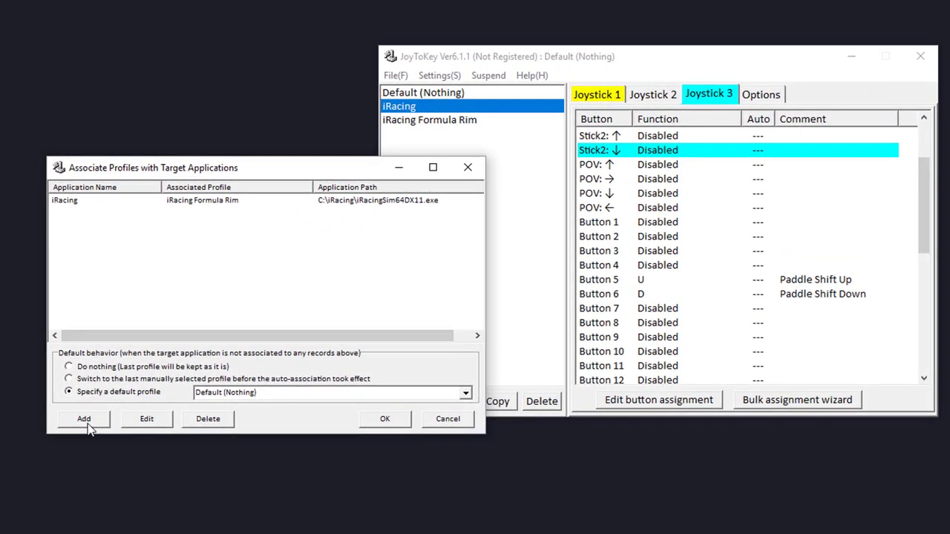
click(86, 418)
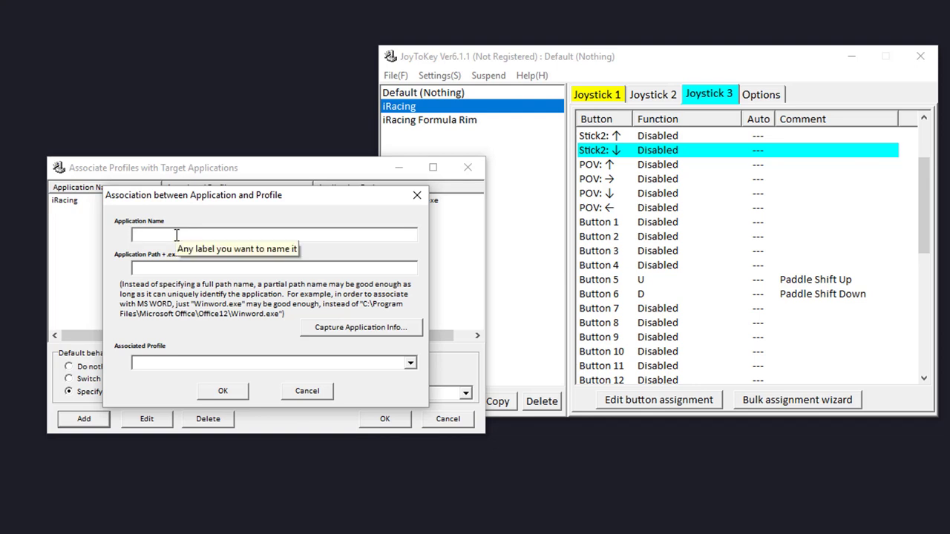
text(iRacing)
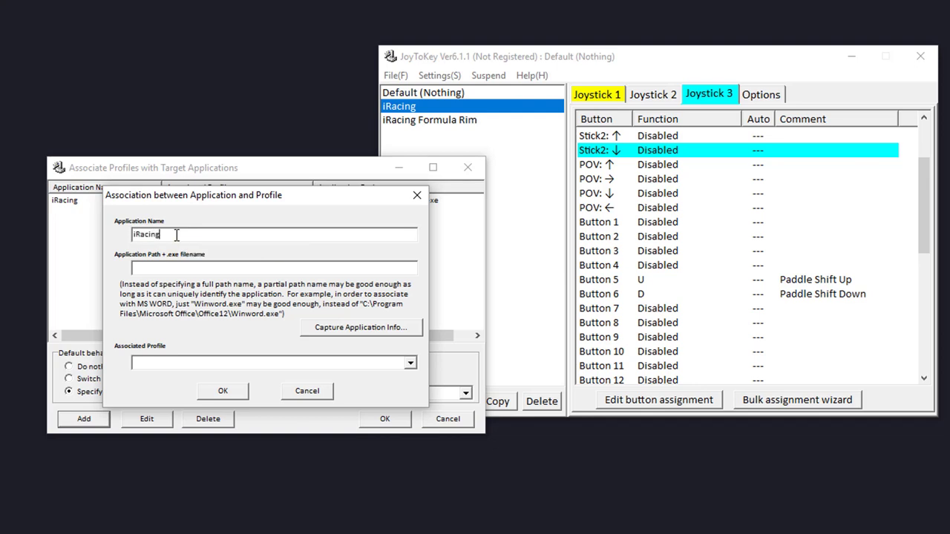
drag(247, 199, 260, 227)
click(208, 299)
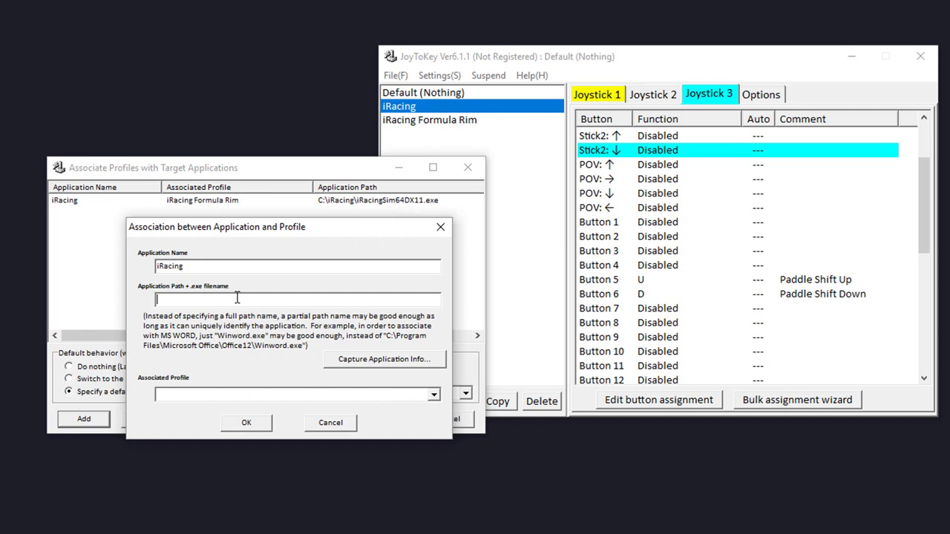
click(433, 395)
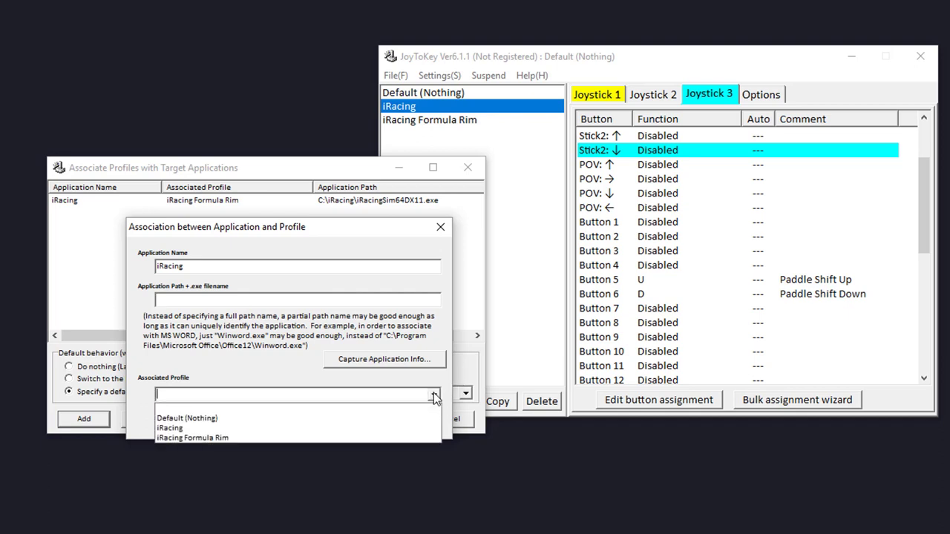
click(186, 428)
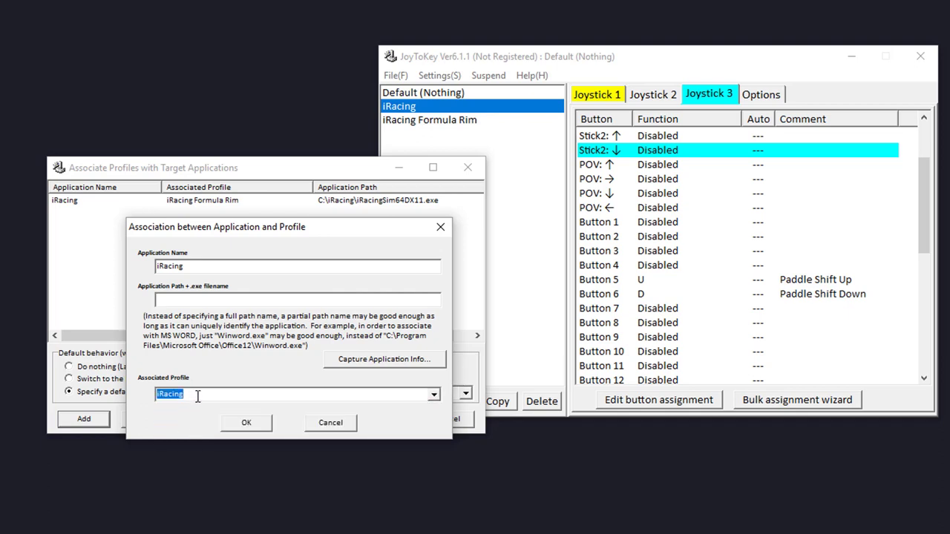
click(327, 424)
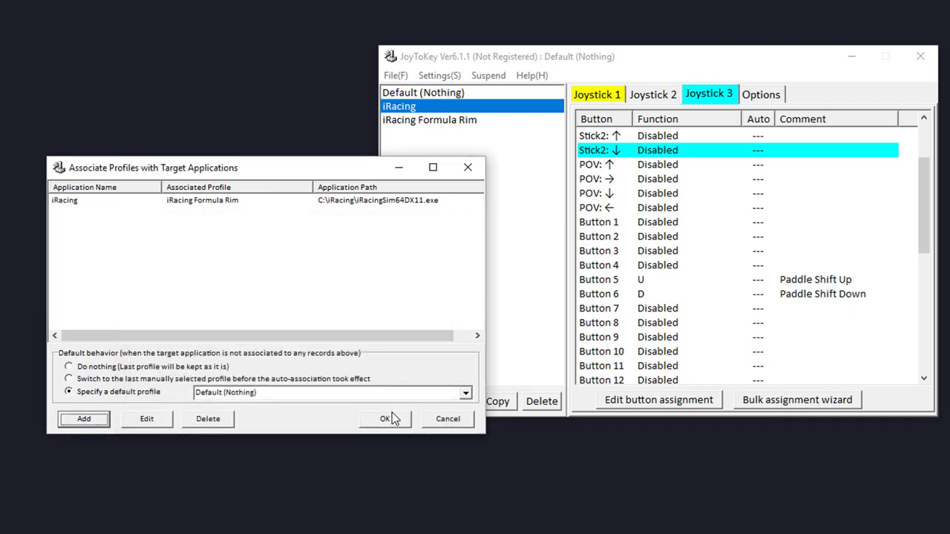
click(448, 420)
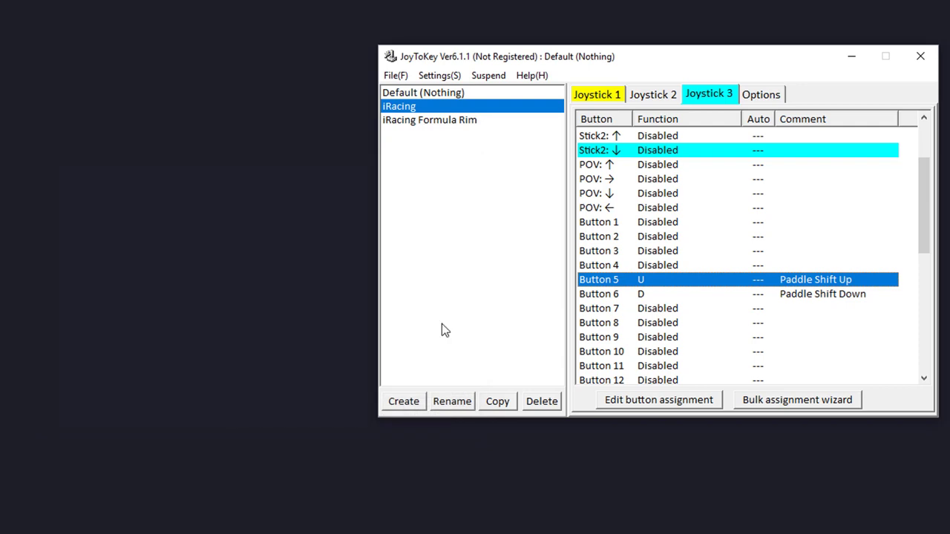
Step: Review the iRacing Formula Rim profile's Joystick 3 mappings sending U and D
click(439, 121)
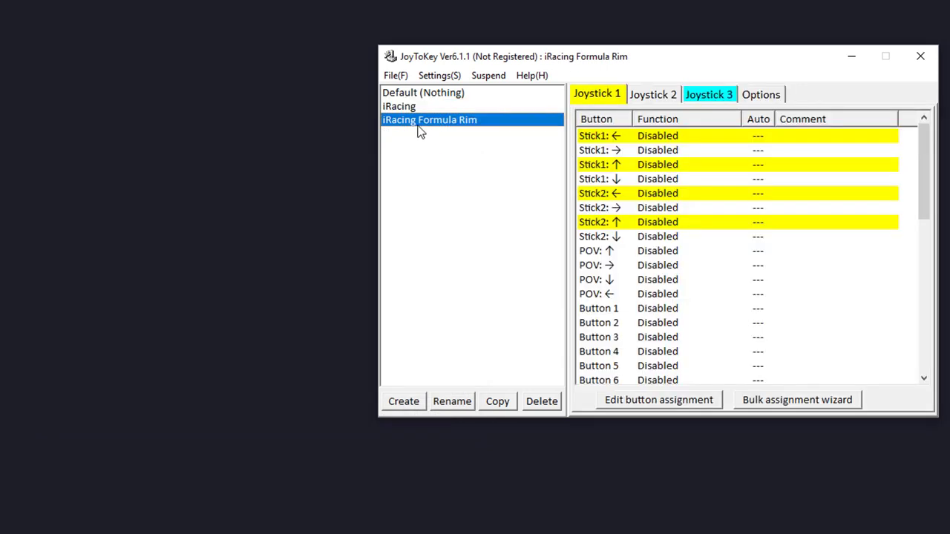
click(714, 94)
drag(923, 177, 923, 371)
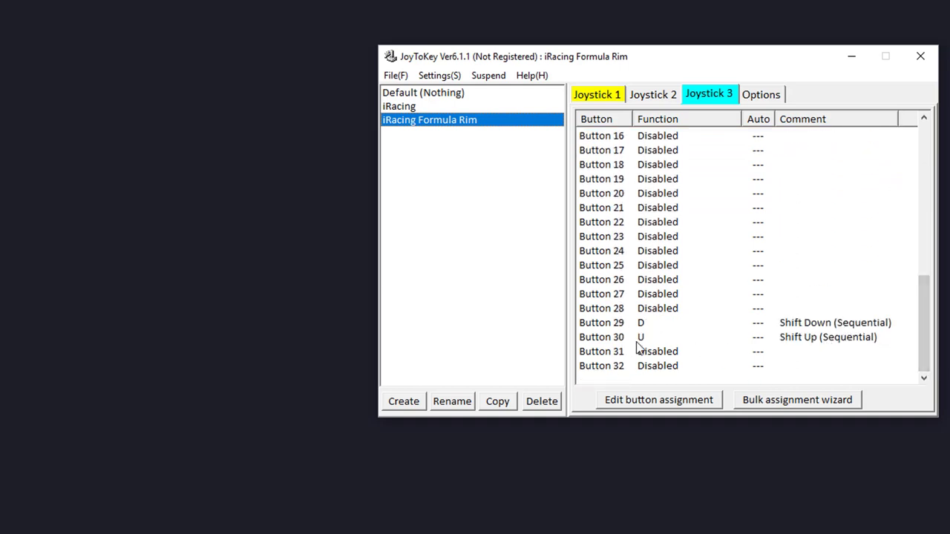
drag(925, 343, 939, 167)
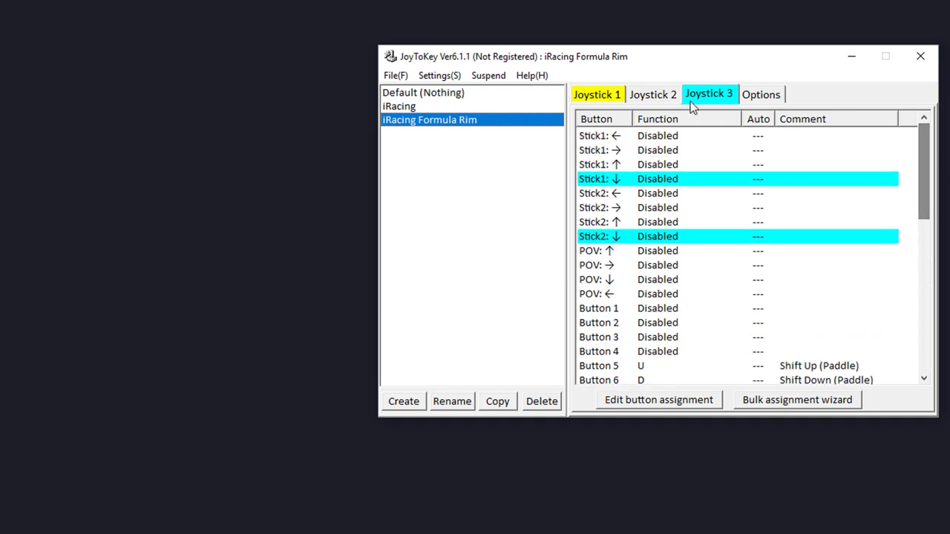
Step: Check the associations linking the iRacing application to the Formula Rim profile, then minimize them
click(438, 77)
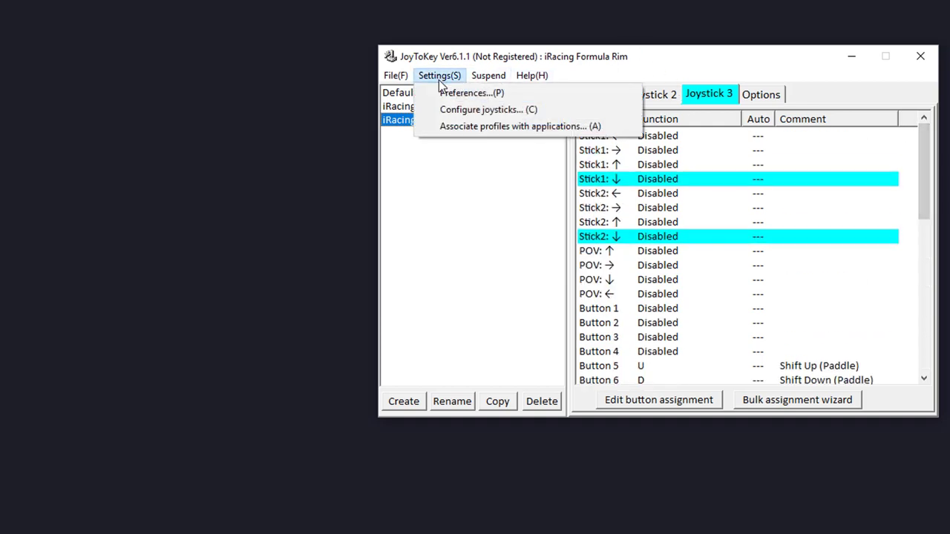
click(460, 126)
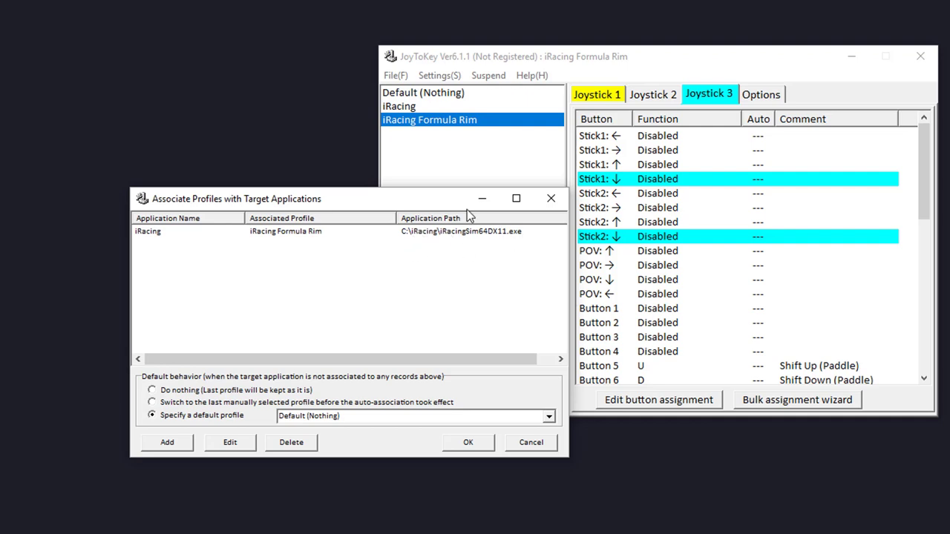
click(483, 199)
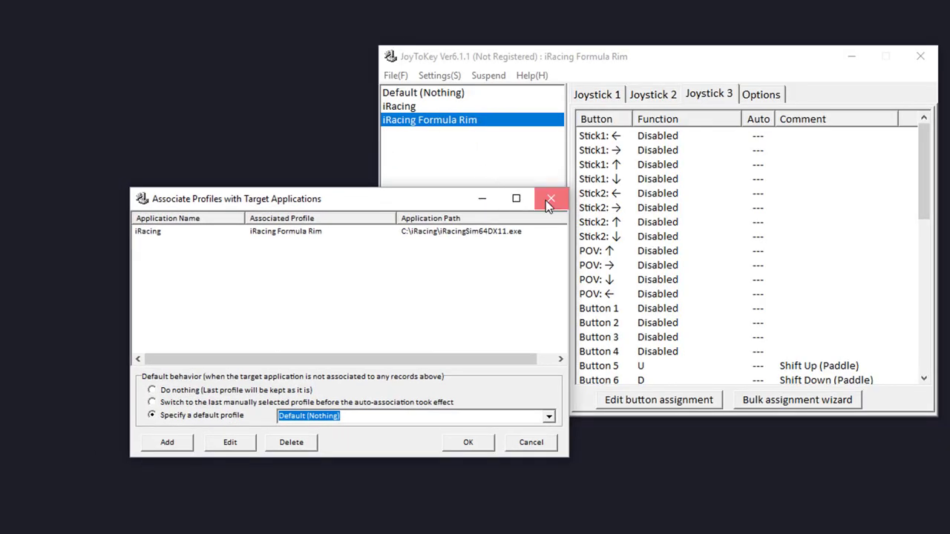
Step: Close the Associate Profiles window and select the Default (Nothing) profile
click(546, 201)
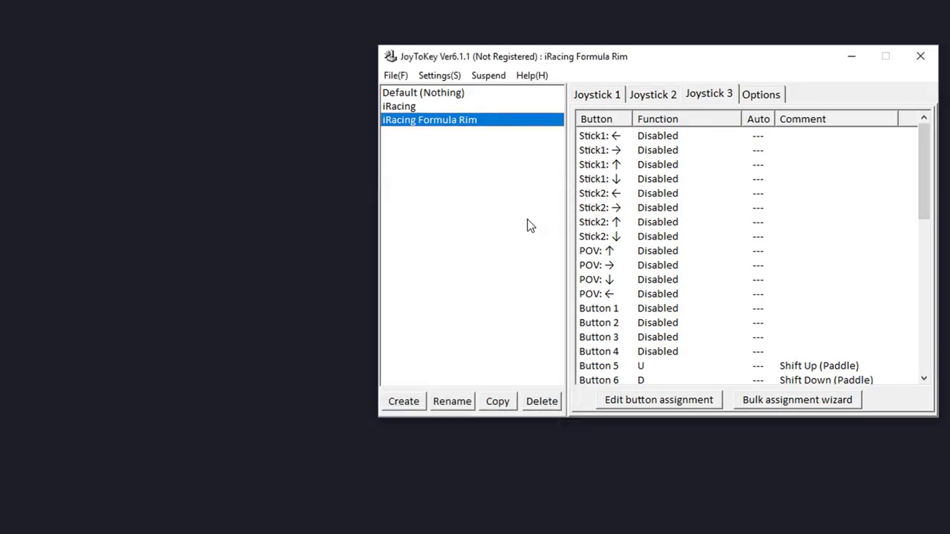
click(443, 93)
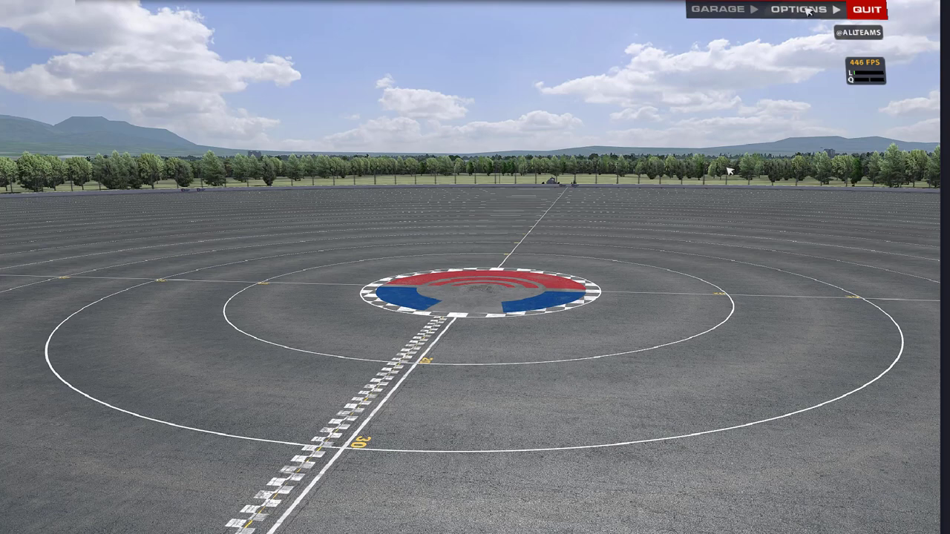
Step: Bind iRacing's sequential shift up to U and down to D, with no H-pattern shifter
click(808, 9)
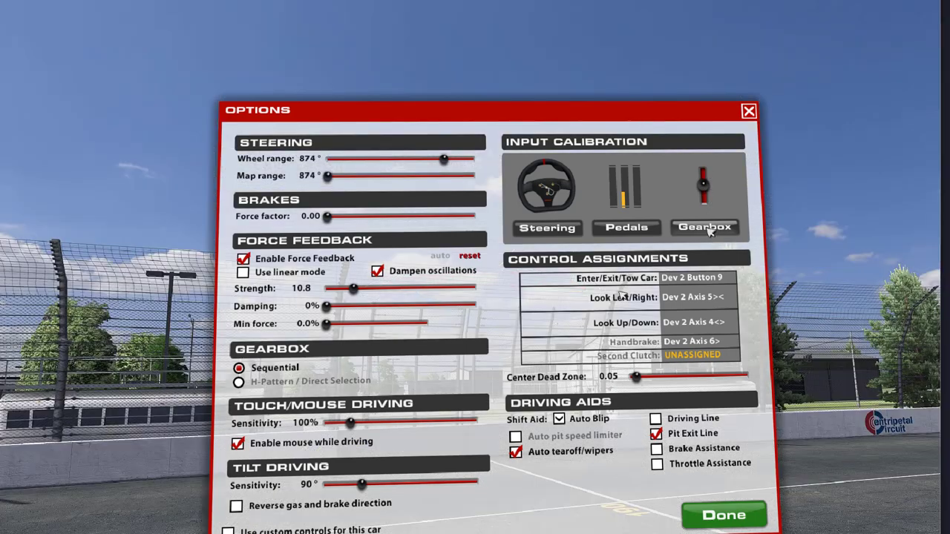
click(707, 228)
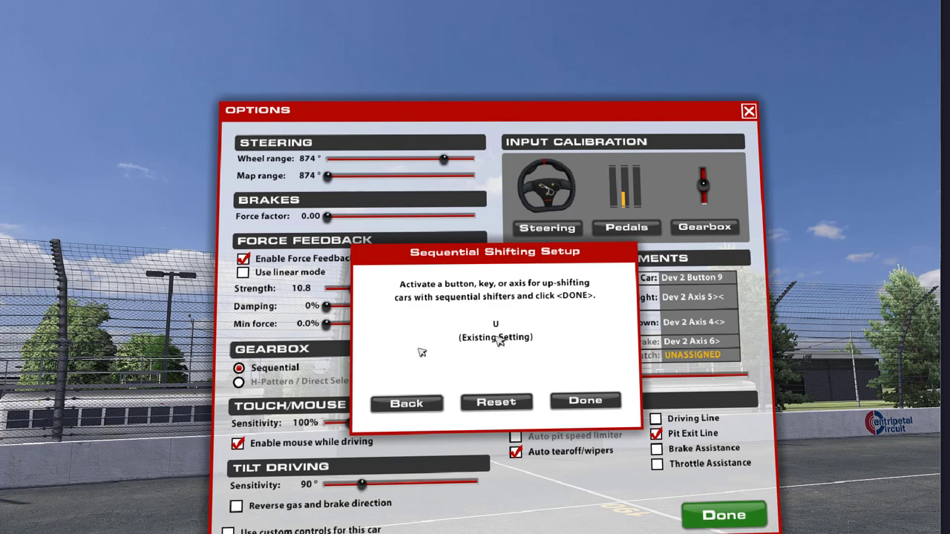
key(u)
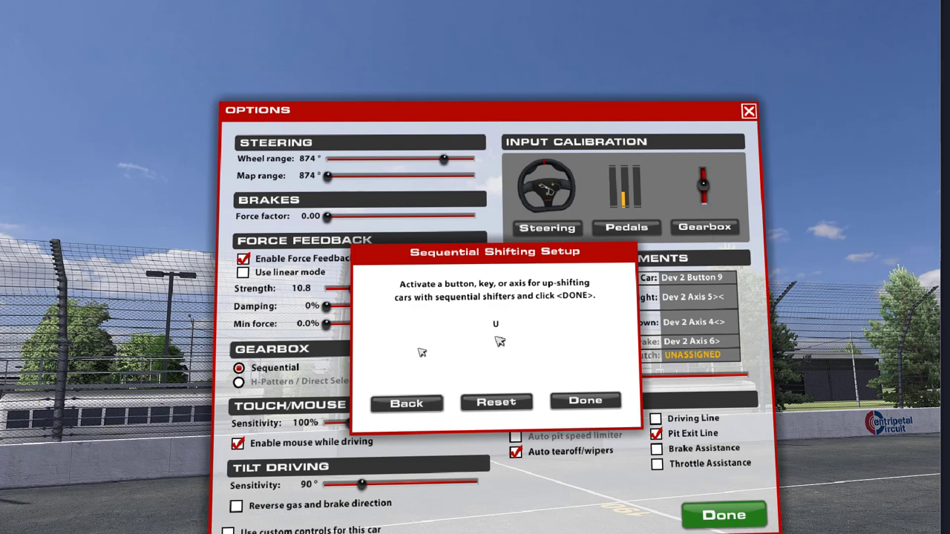
click(577, 400)
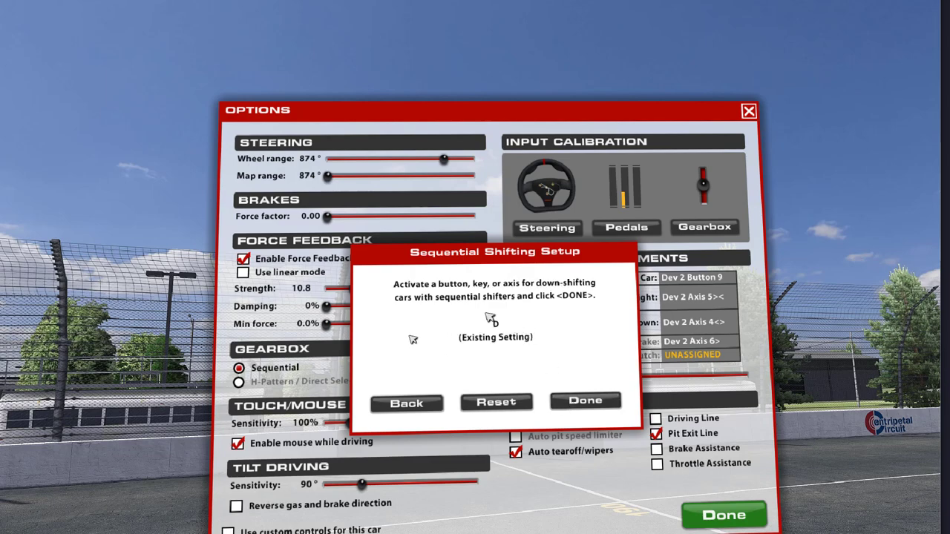
key(d)
click(591, 401)
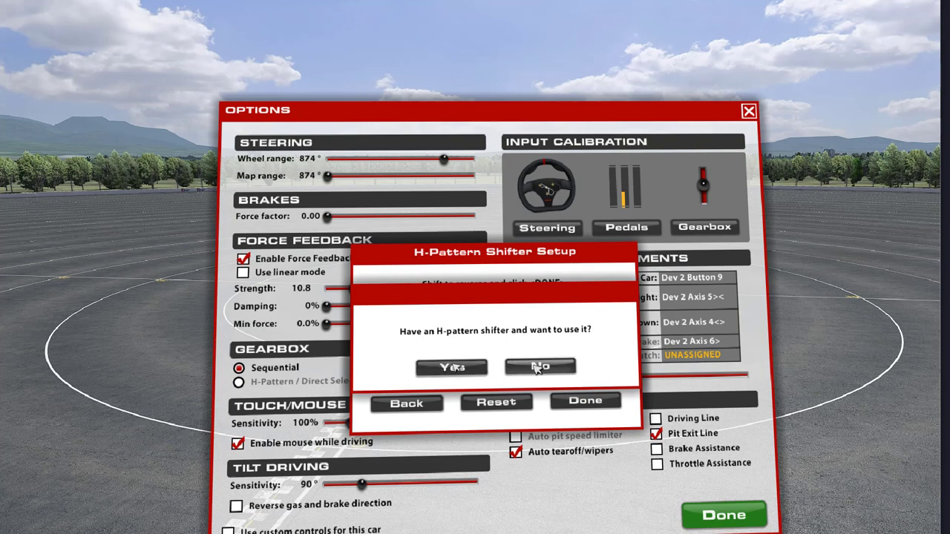
click(541, 368)
click(581, 406)
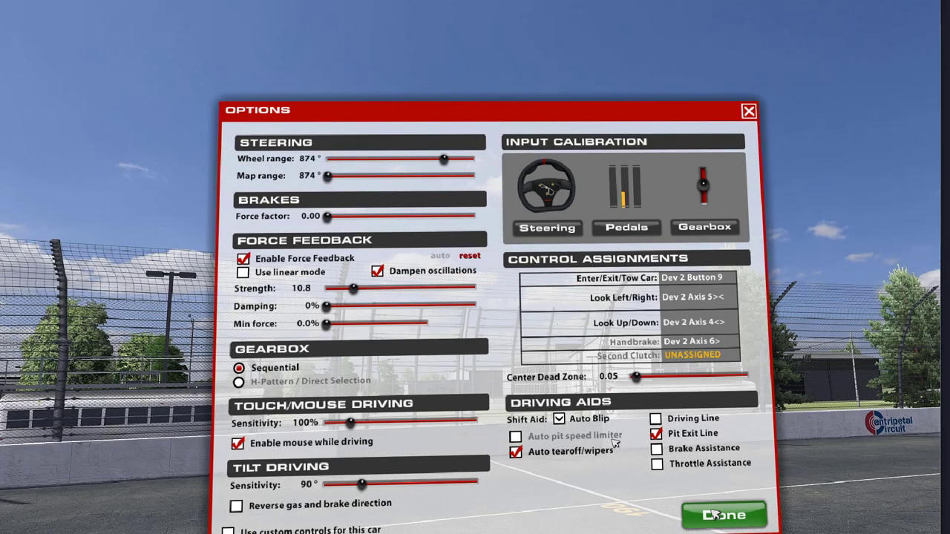
click(713, 514)
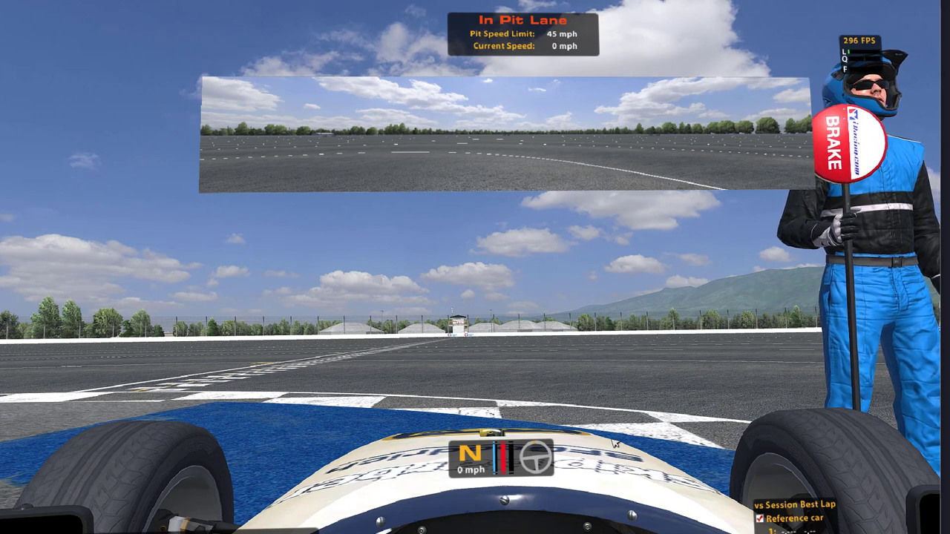
Step: Shift up to third, back down to neutral, then up again to test the mappings
key(e)
key(e)
key(e)
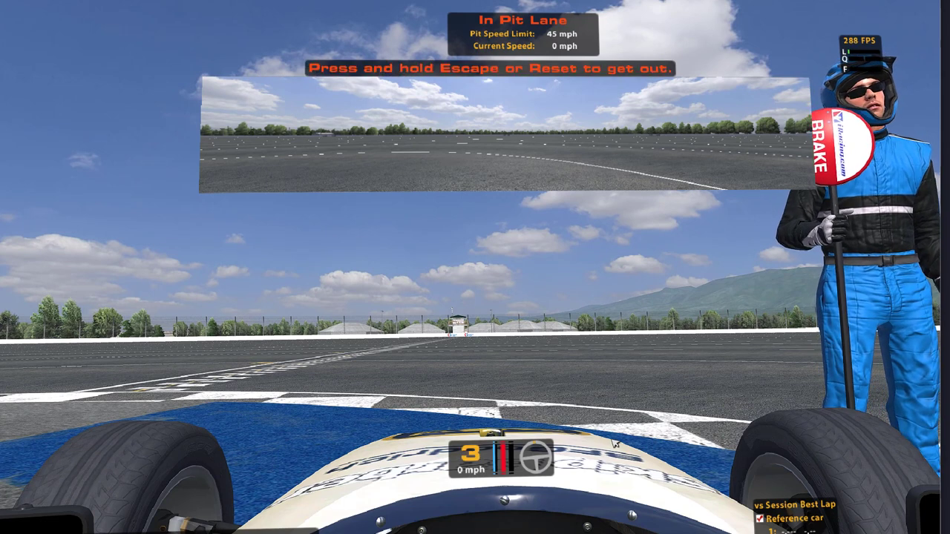
key(q)
key(q)
key(q)
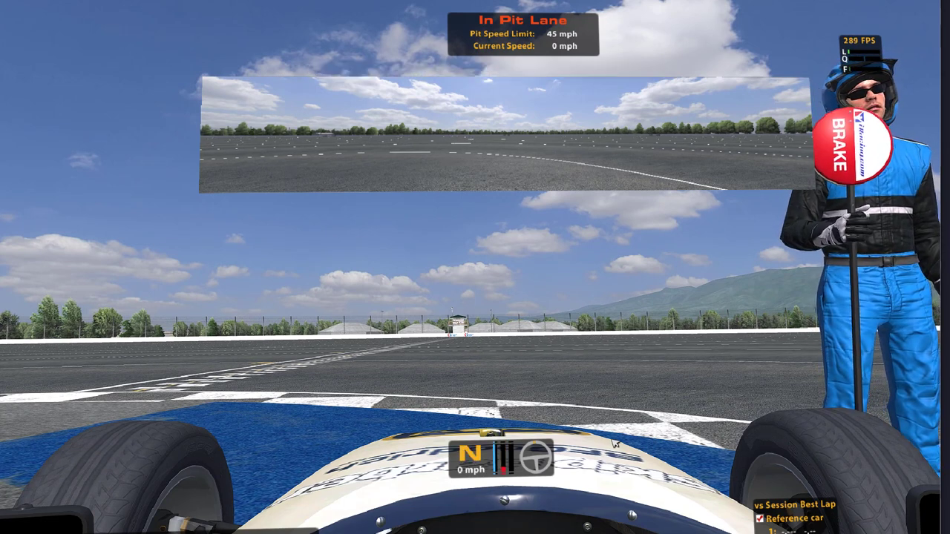
key(e)
key(e)
key(e)
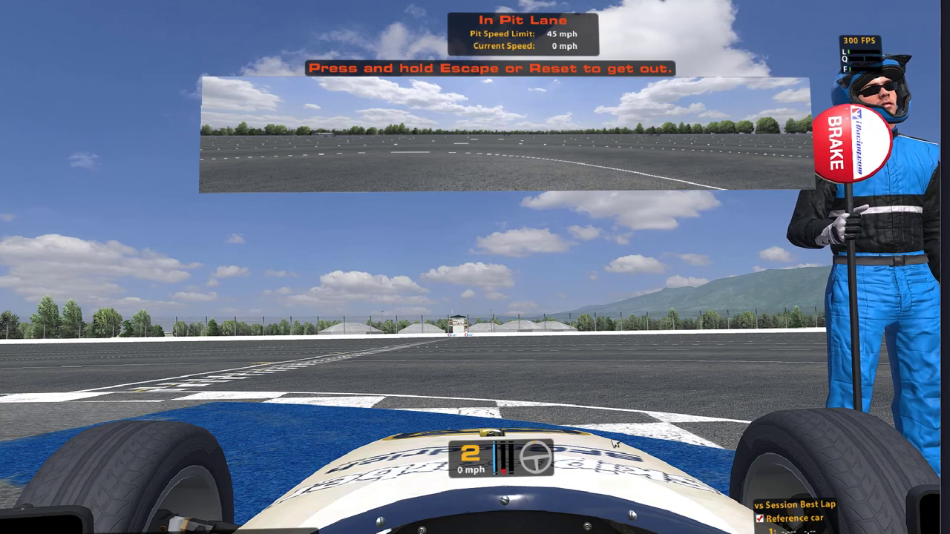